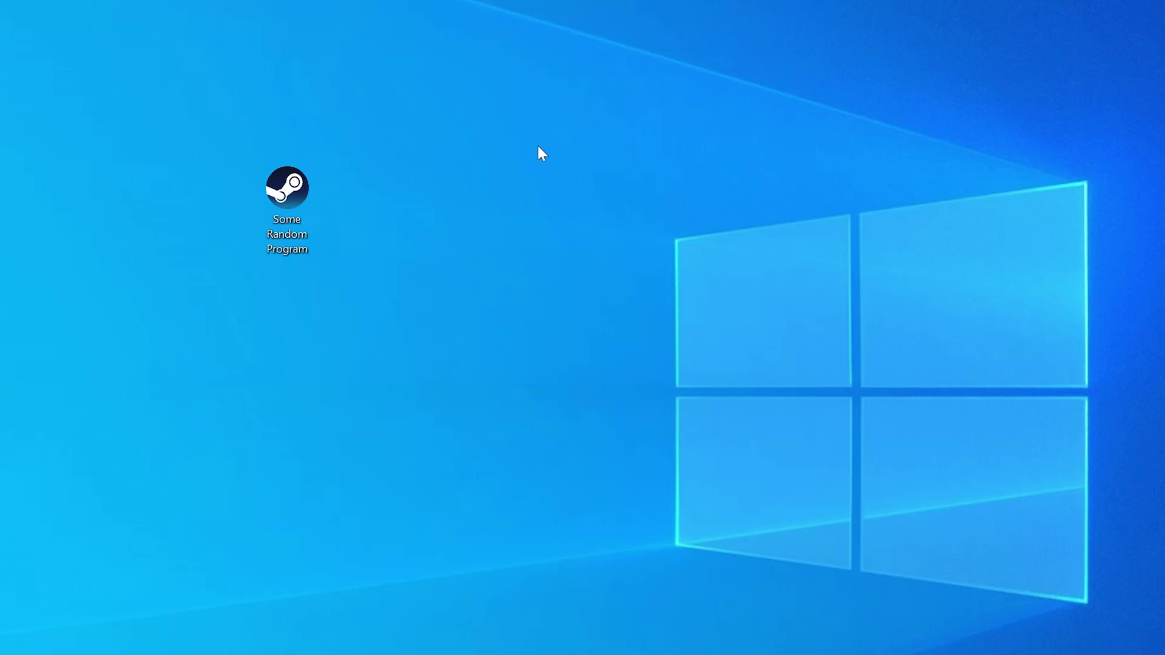
# - Trigger the program's missing-DLL error and check whether the system is 32- or 64-bit
pyautogui.doubleClick(305, 196)
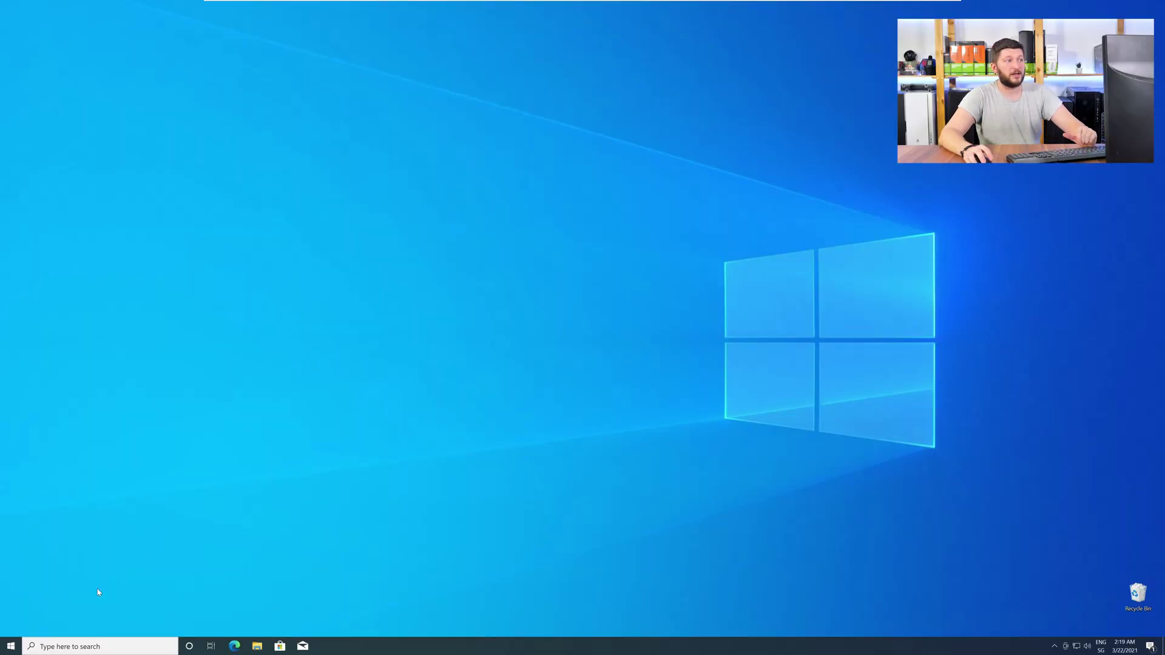
pyautogui.rightClick(7, 648)
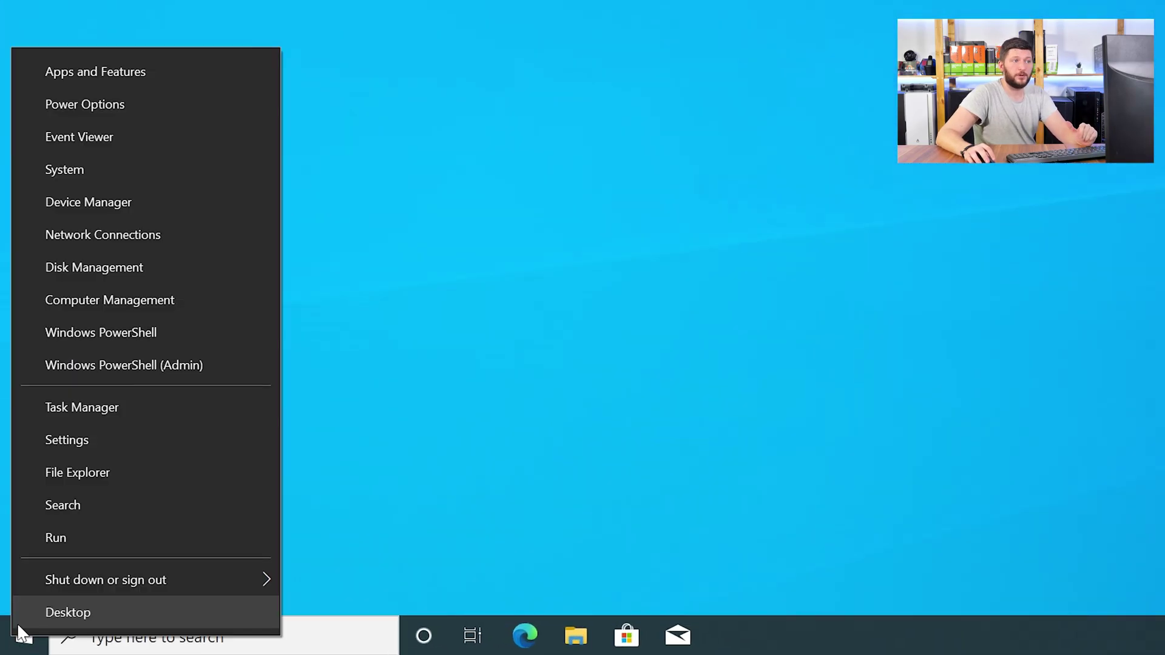
pyautogui.click(141, 175)
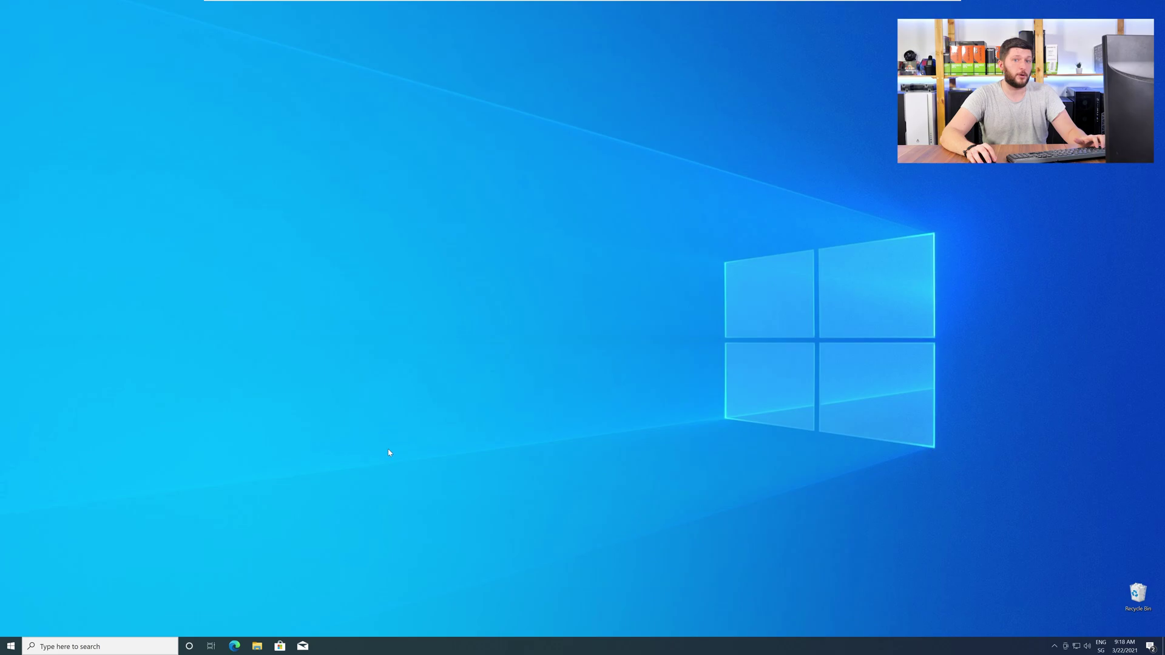
# - Load the STS Tutorial api-ms-win-crt-filesystem-l1-1-0.dll download page in Edge and scroll to the downloads
pyautogui.click(236, 647)
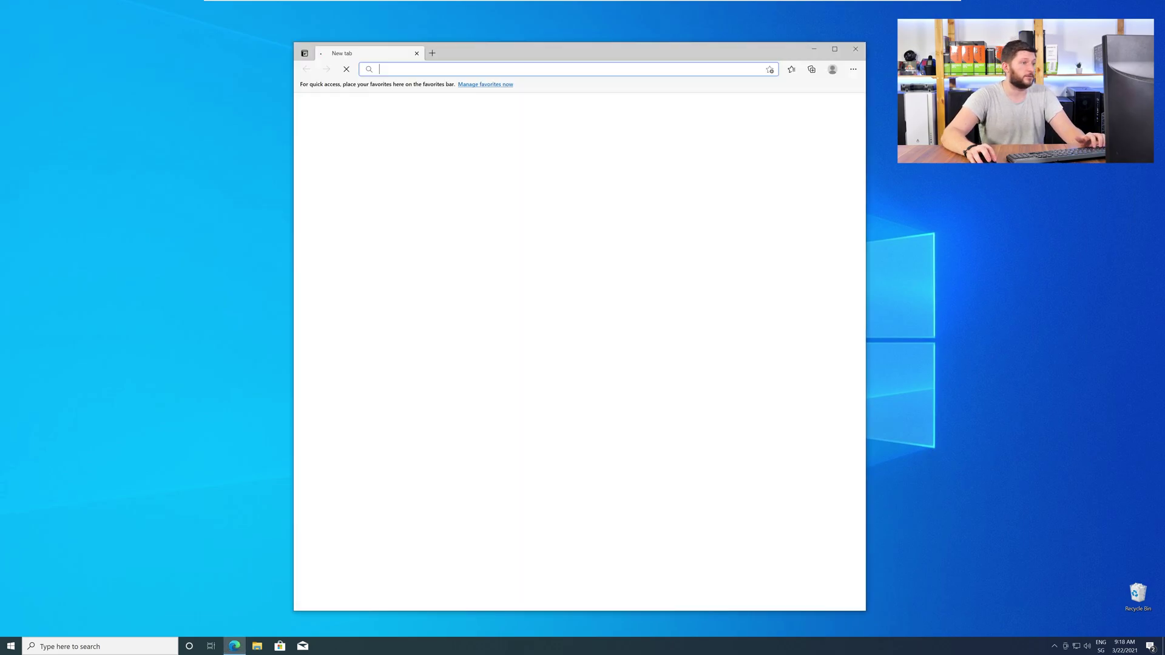
pyautogui.write('https://www.sts-tutorial.com/download/api-ms-win-crt-filesystem-l1-1-0')
pyautogui.press('Return')
pyautogui.scroll(-7, 451, 307)
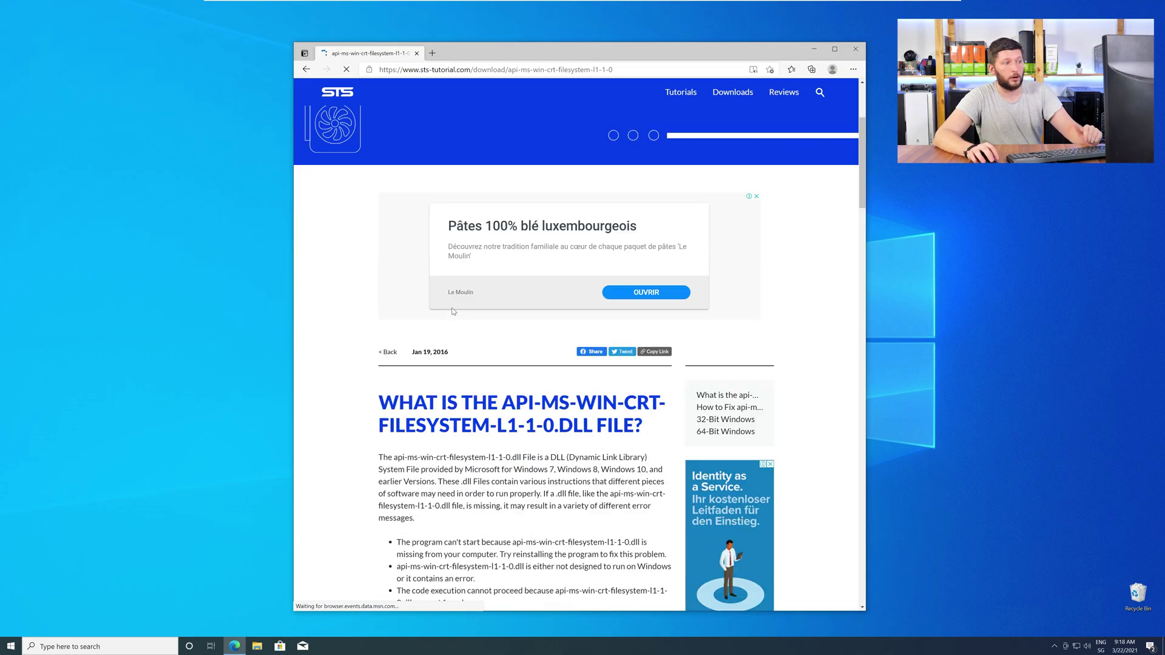
pyautogui.scroll(-15, 451, 309)
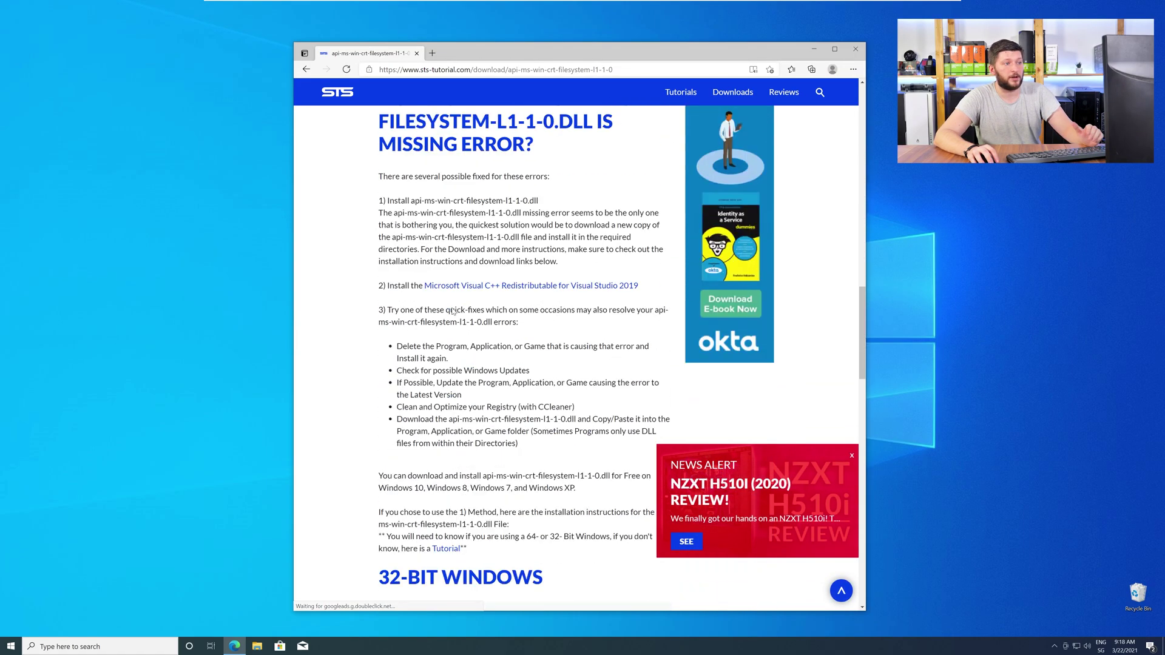
pyautogui.scroll(-7, 453, 312)
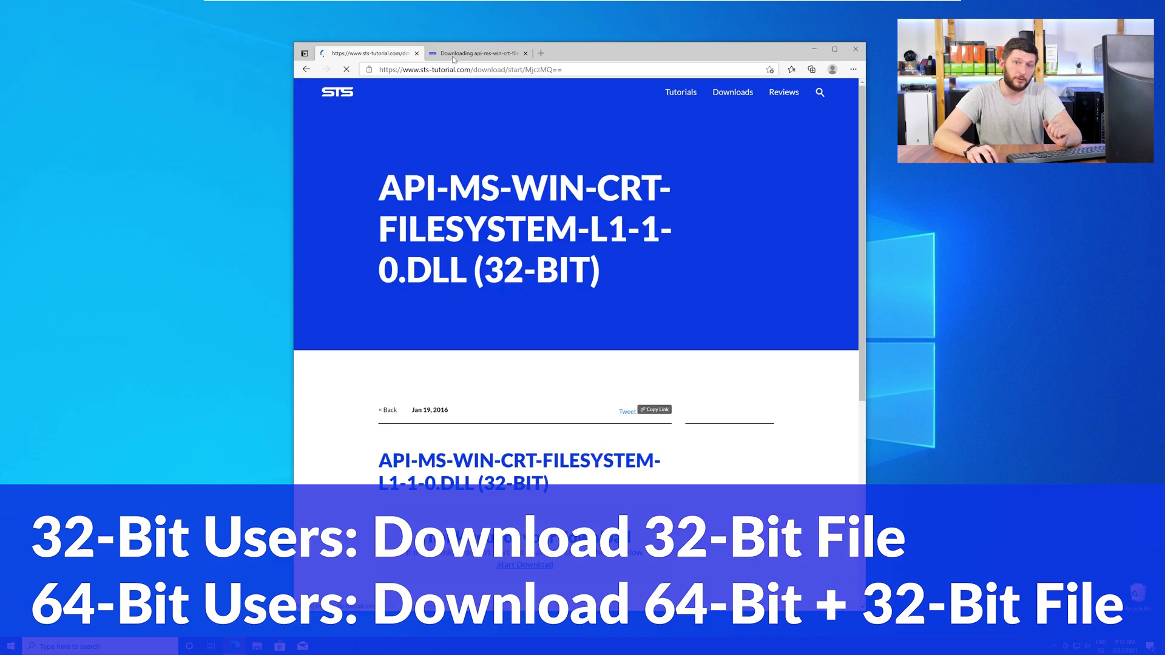
# - Switch to the 64-bit DLL page and open the downloaded 64-bit zip archive
pyautogui.hotkey('ctrl', 'Tab')
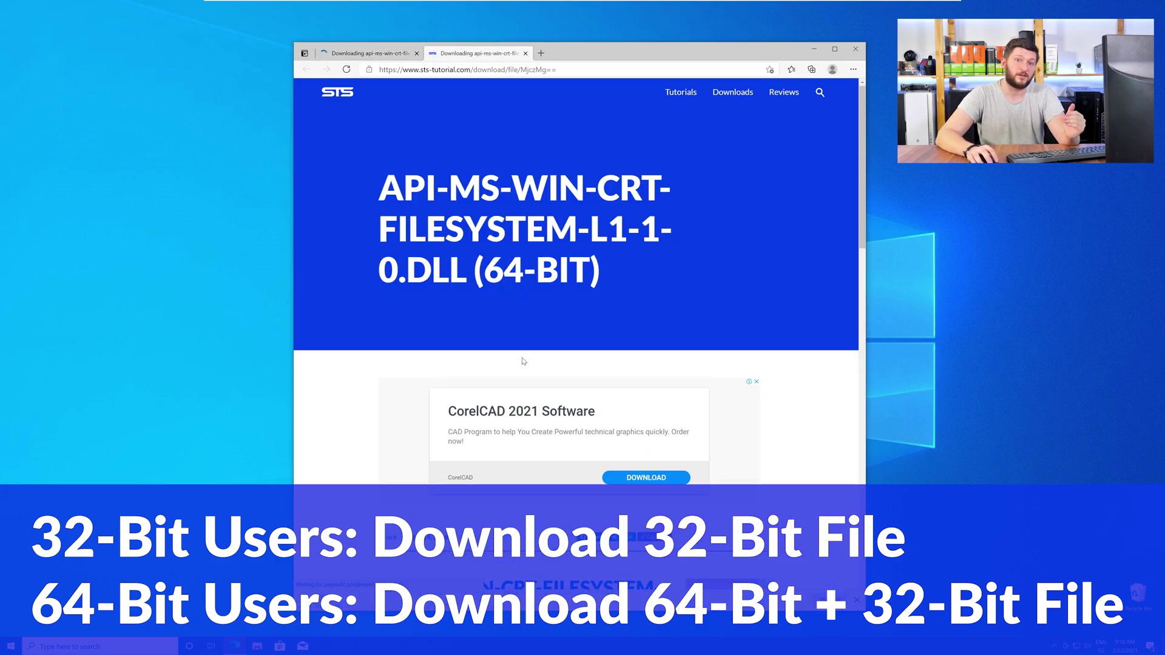
pyautogui.scroll(-6, 523, 361)
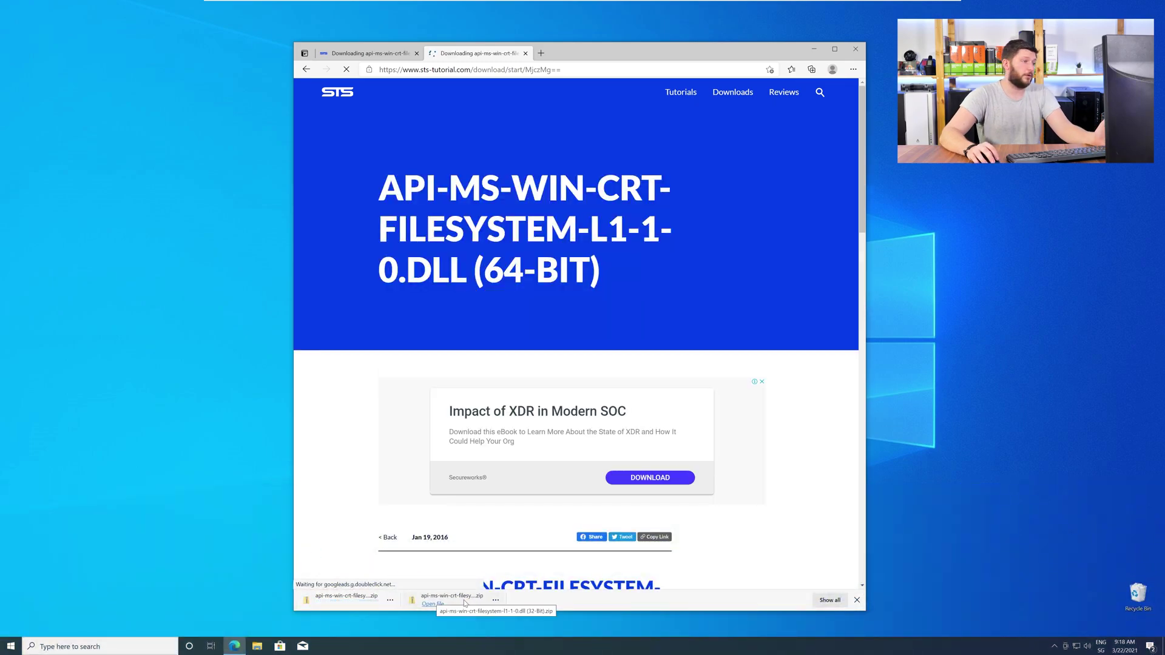
pyautogui.click(469, 603)
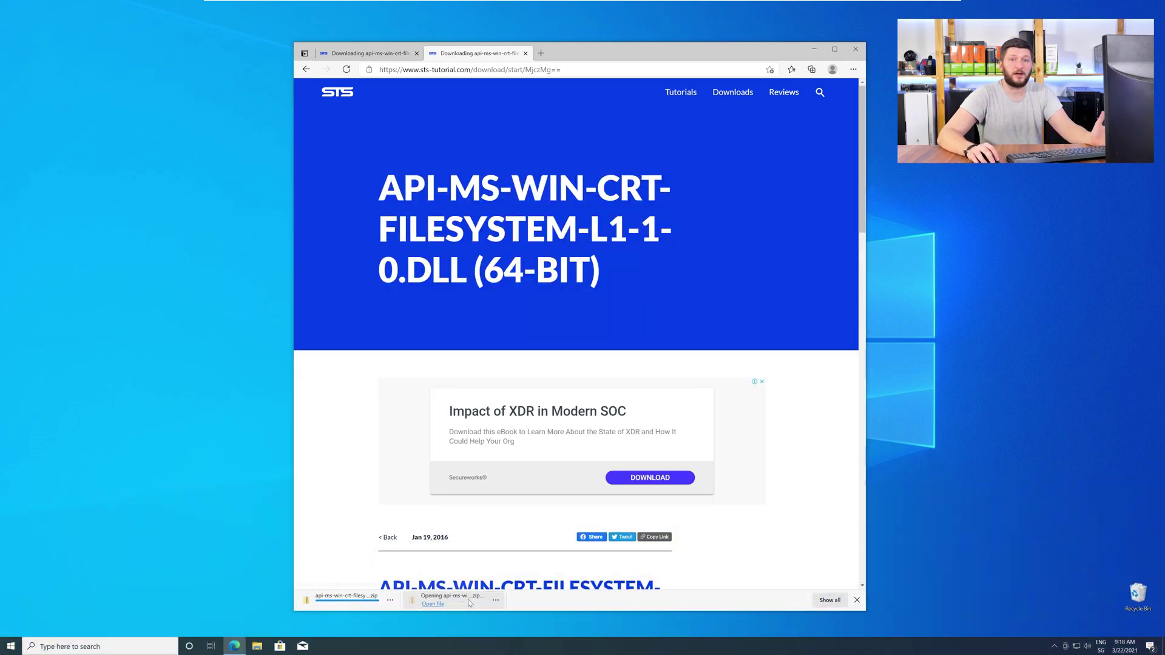
# - Close Edge, place both archive windows side by side at the bottom and open their DLL folders
pyautogui.click(856, 53)
pyautogui.moveTo(589, 85); pyautogui.dragTo(266, 364)
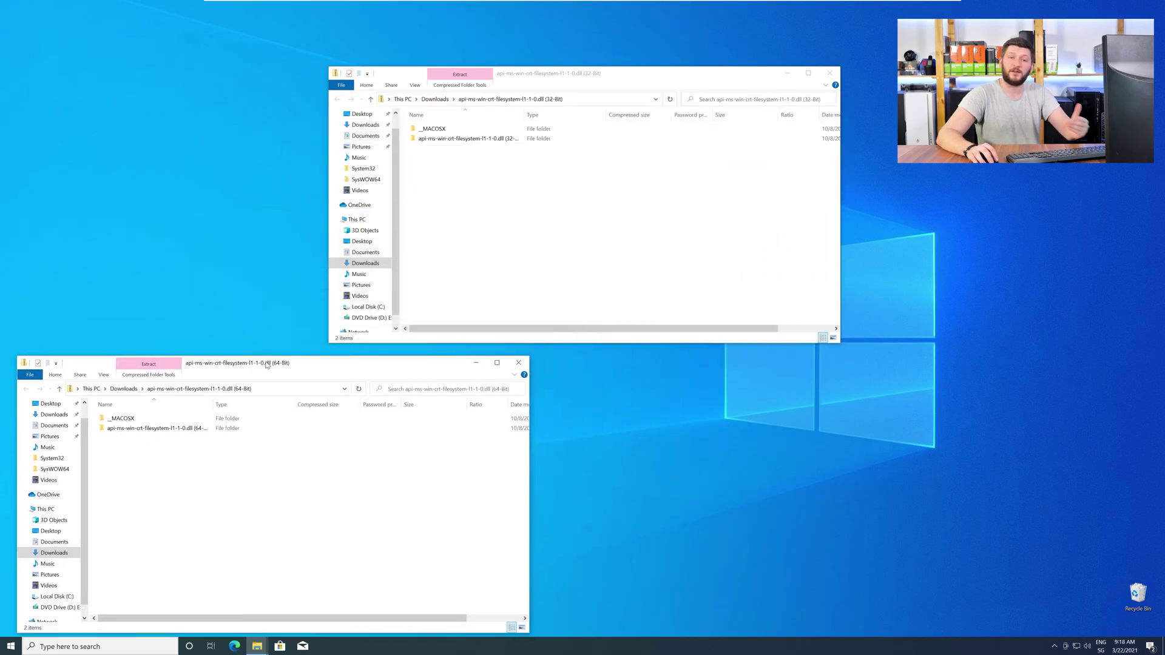
pyautogui.moveTo(523, 76); pyautogui.dragTo(744, 359)
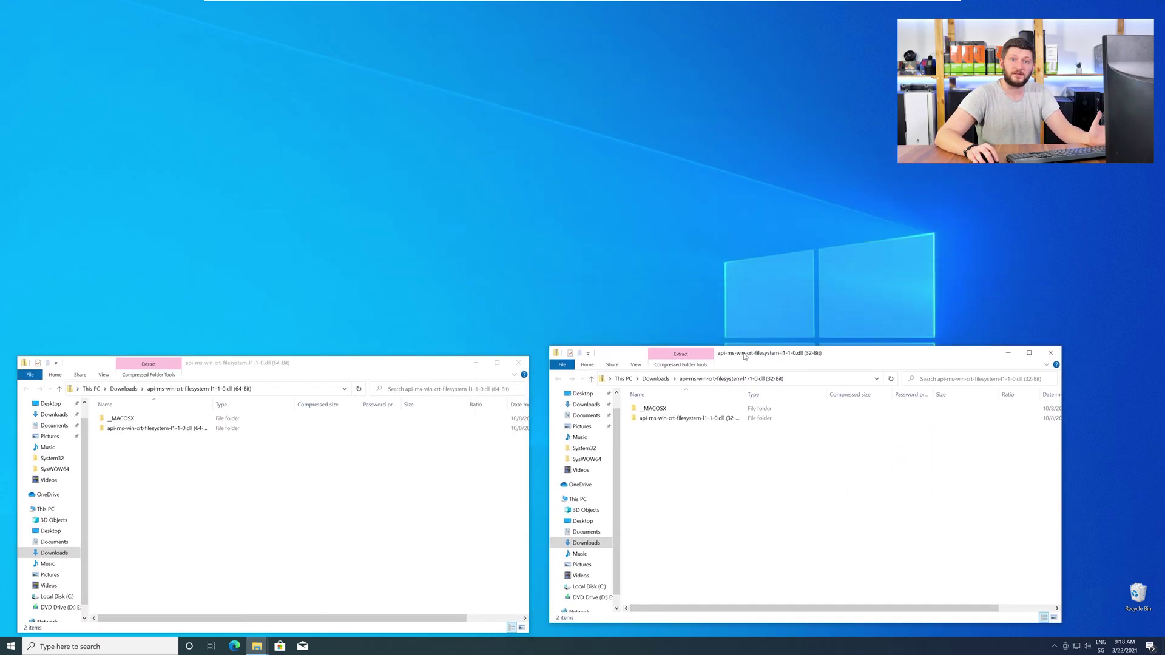
pyautogui.click(683, 425)
pyautogui.doubleClick(683, 425)
pyautogui.doubleClick(193, 427)
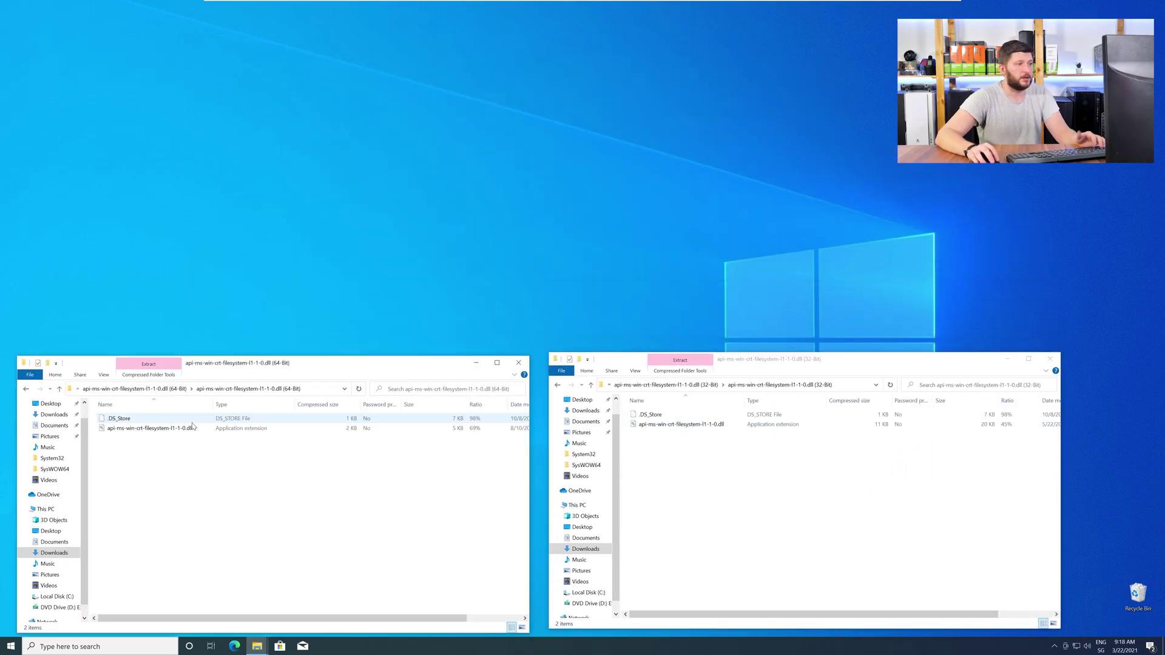
# - Open a third File Explorer window above them at Local Disk (C:) > Windows
pyautogui.middleClick(257, 646)
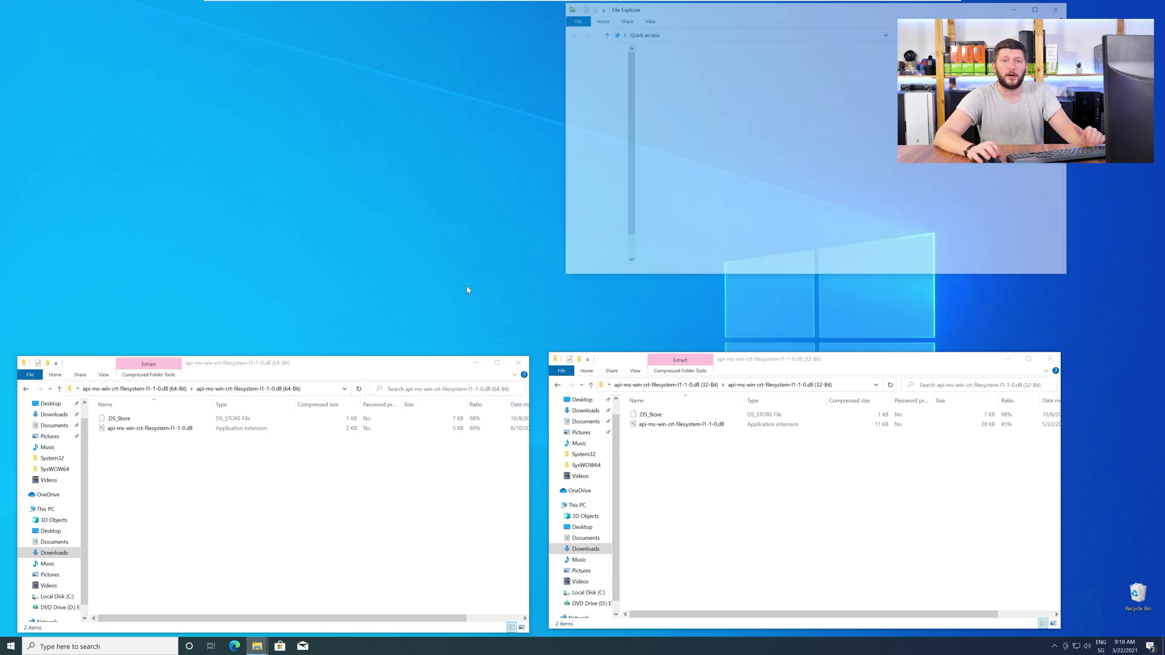
pyautogui.moveTo(686, 11); pyautogui.dragTo(507, 77)
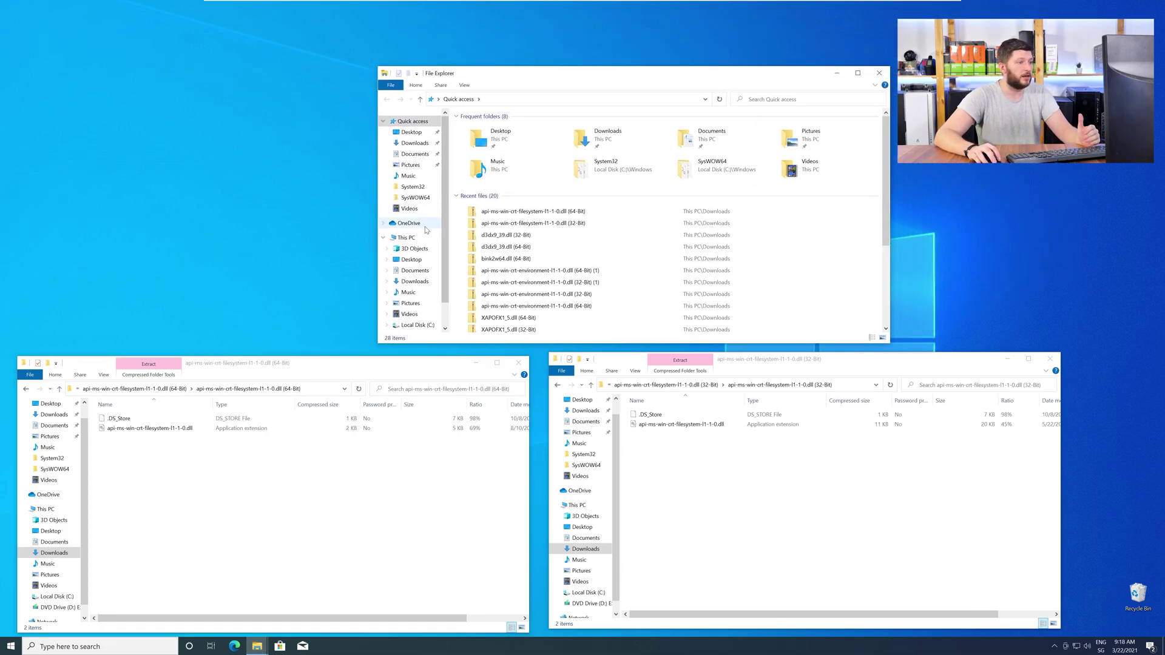
pyautogui.click(405, 240)
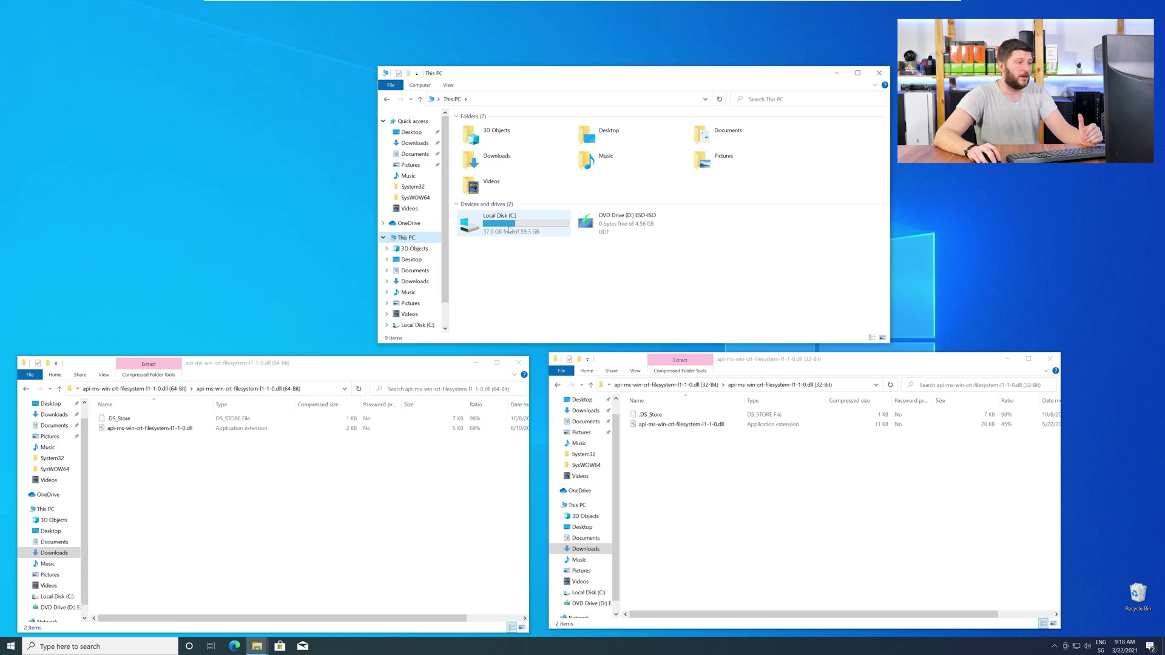
pyautogui.doubleClick(509, 229)
pyautogui.click(489, 168)
pyautogui.doubleClick(489, 169)
pyautogui.scroll(-16, 525, 257)
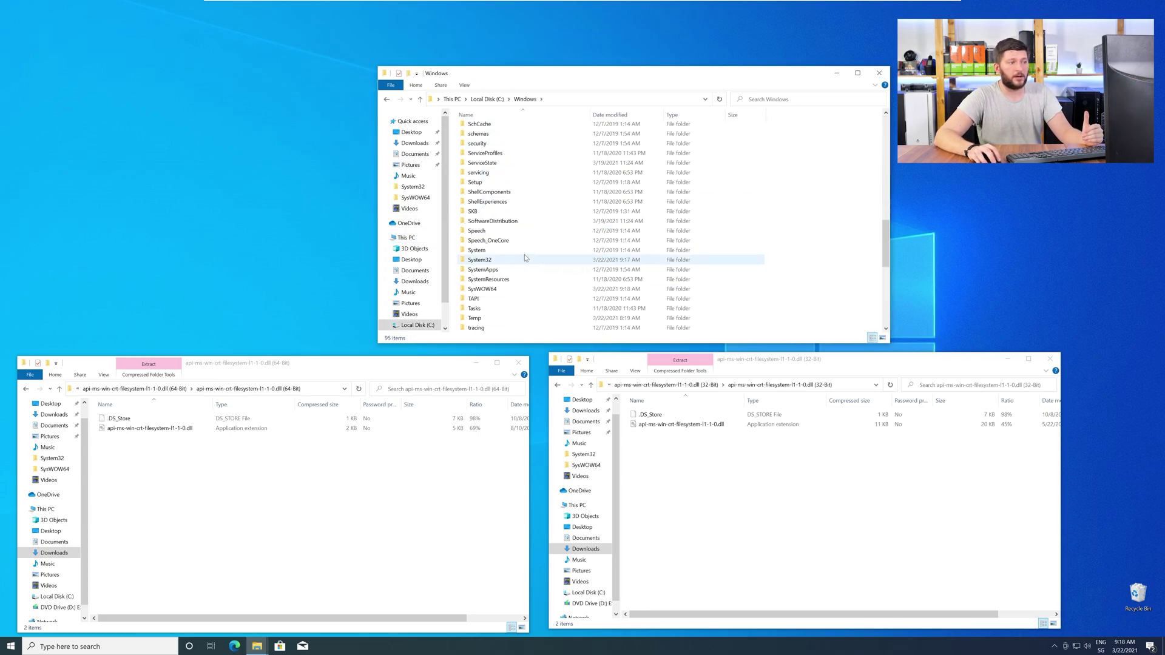
# - Copy the 64-bit DLL into System32 and the 32-bit DLL into SysWOW64, granting administrator permission each time
pyautogui.click(487, 261)
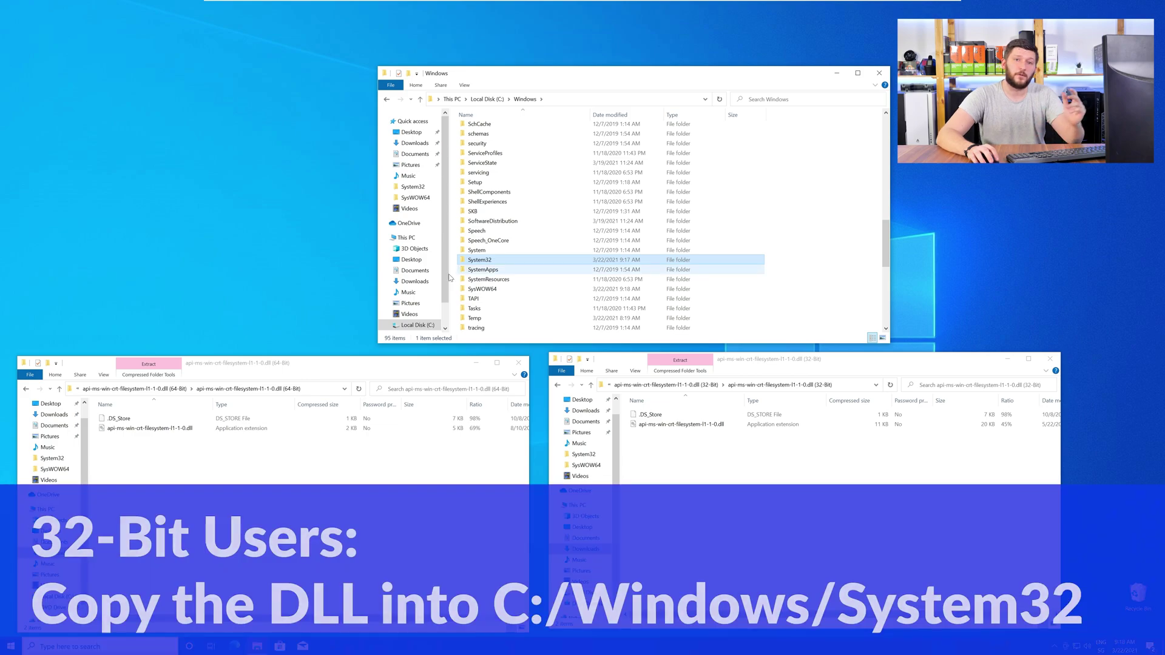
pyautogui.moveTo(150, 427); pyautogui.dragTo(470, 259)
pyautogui.click(548, 296)
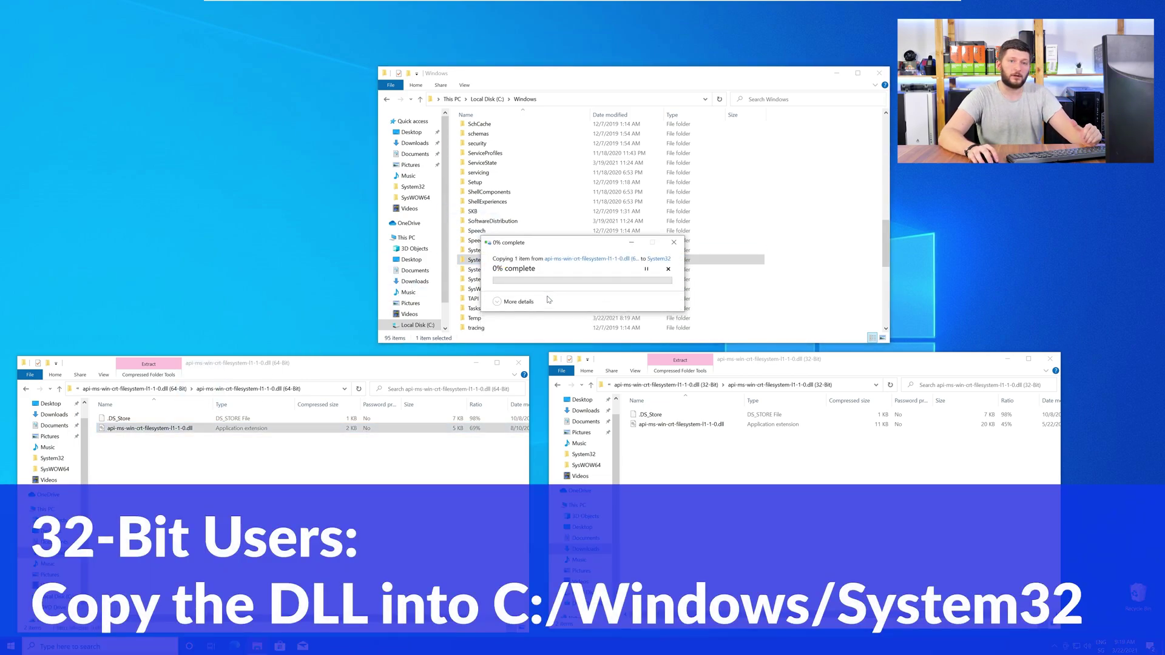
pyautogui.moveTo(679, 424); pyautogui.dragTo(495, 292)
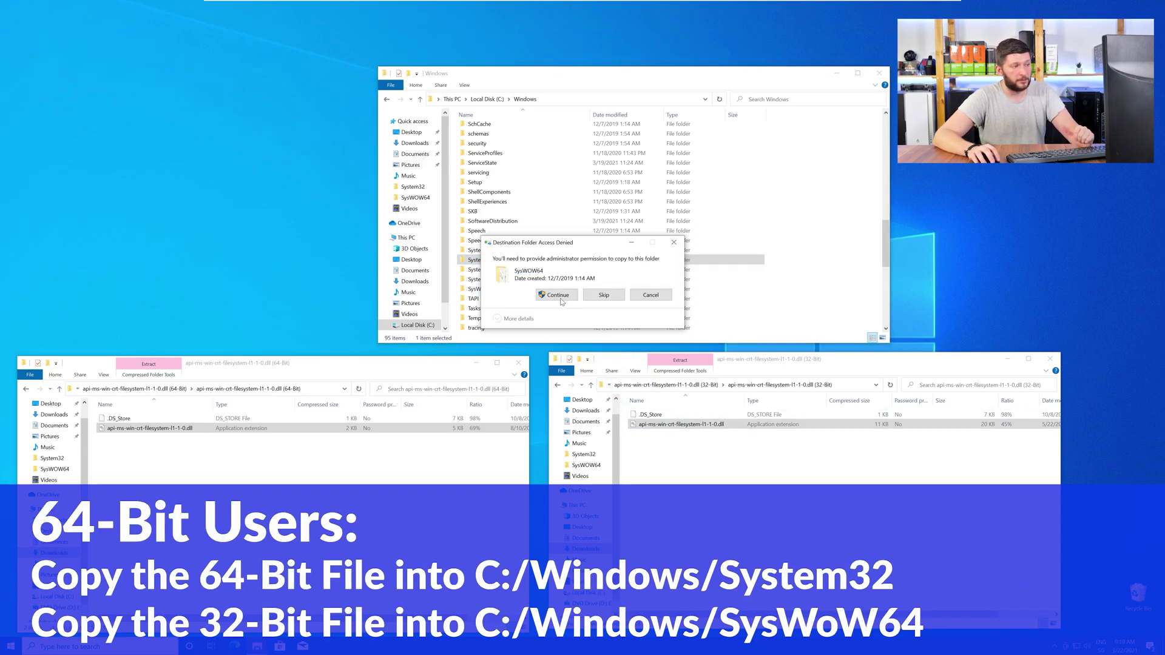
pyautogui.click(557, 296)
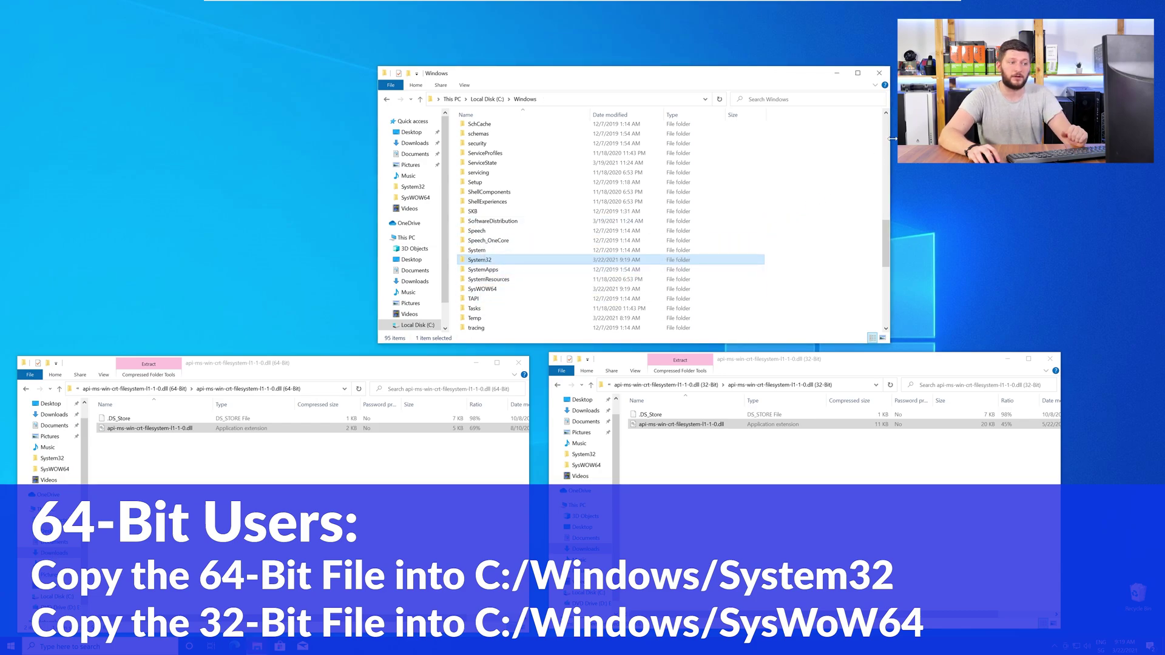
# - Close the Windows folder window and both archive windows
pyautogui.click(878, 73)
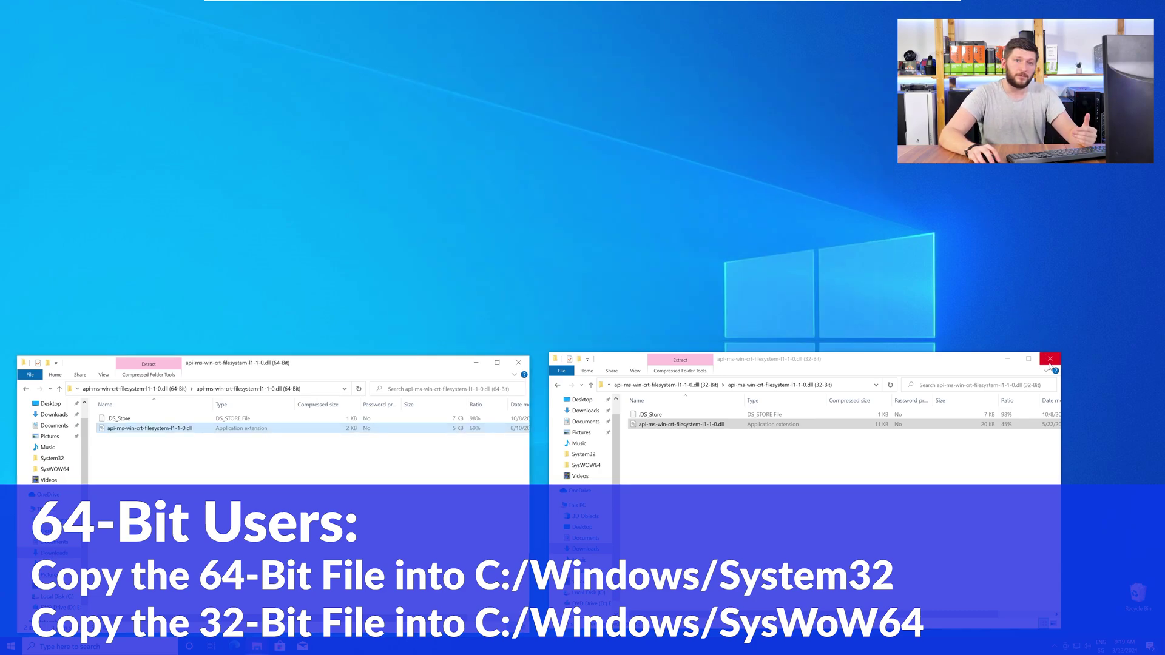
pyautogui.click(1050, 359)
pyautogui.click(518, 364)
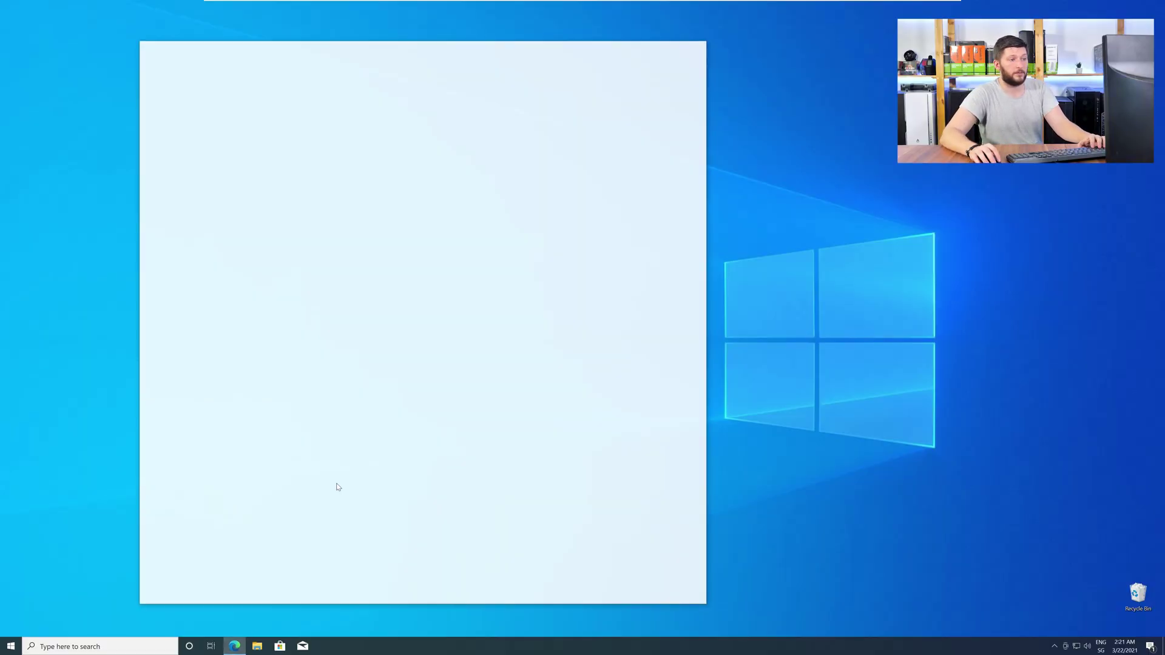
# - Load the Visual C++ Redistributable download page and run the downloaded vc_redist.x64.exe installer
pyautogui.write('https://www.sts-tutorial.com/download/credistributable2019')
pyautogui.press('Return')
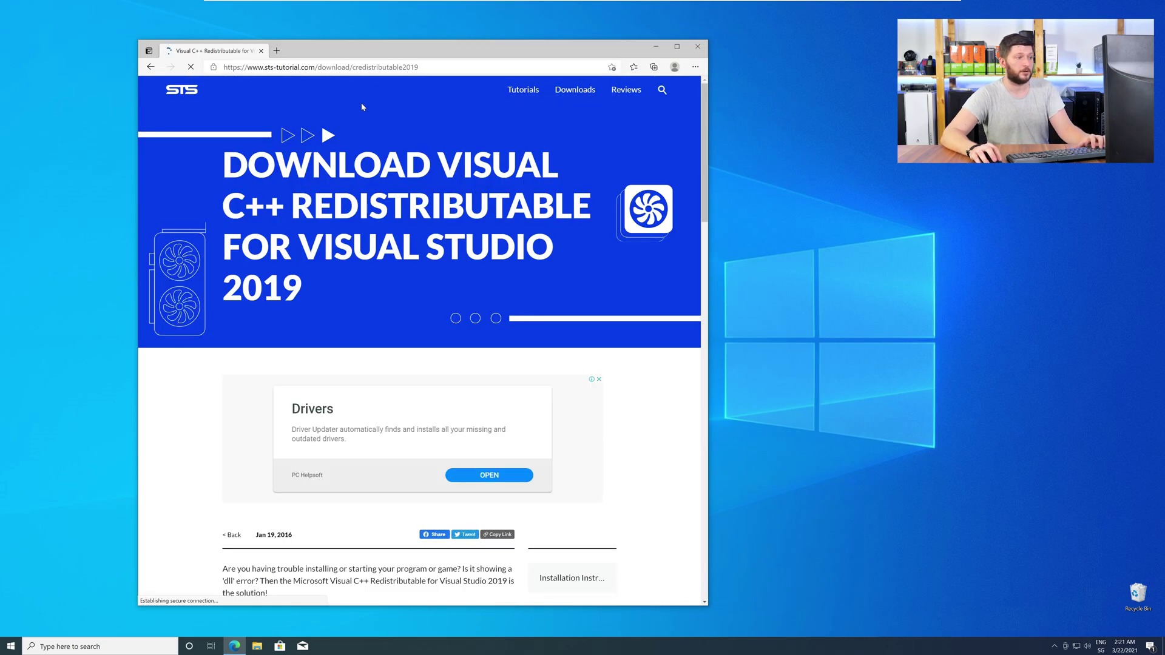
pyautogui.scroll(-10, 187, 314)
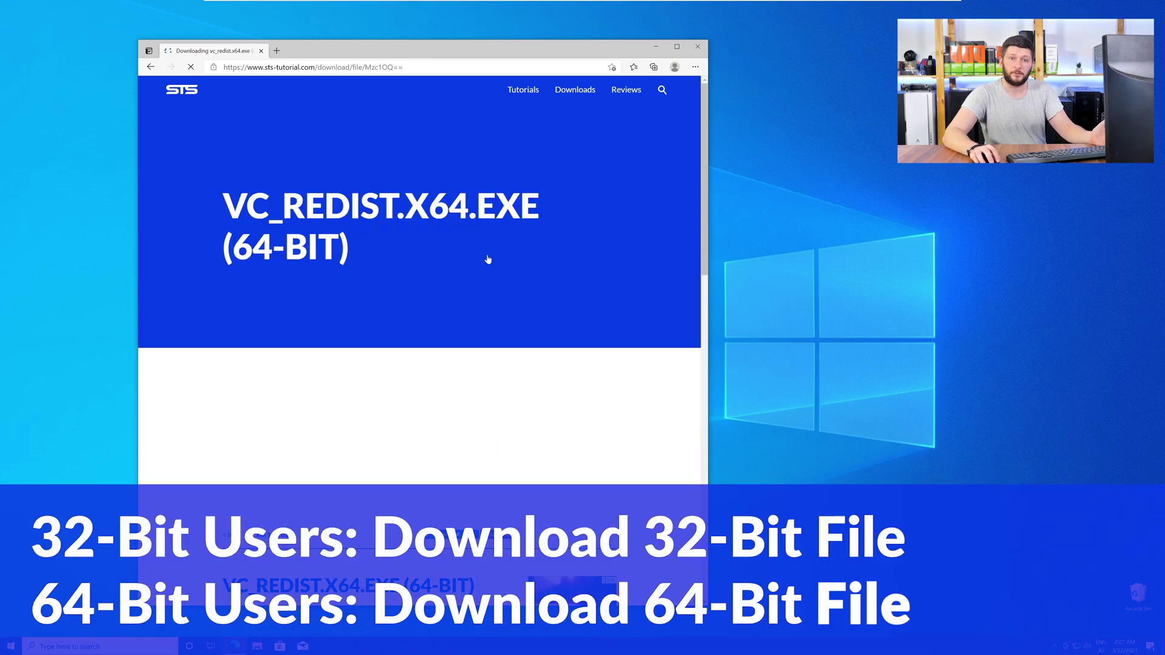
pyautogui.scroll(1, 488, 259)
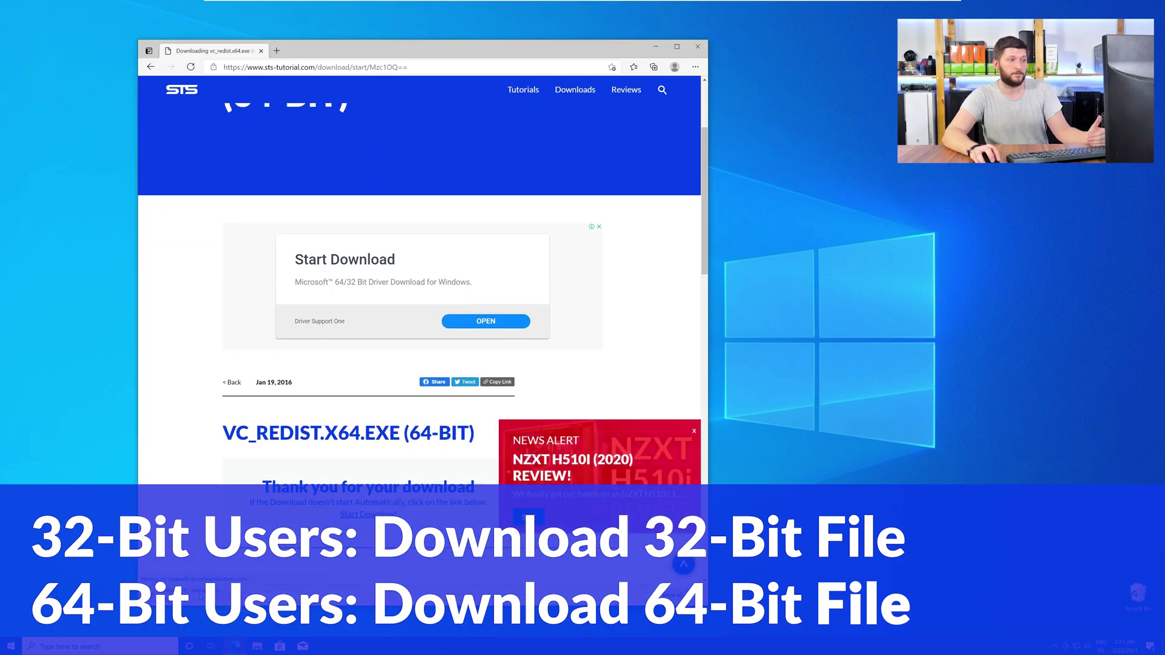
pyautogui.click(696, 48)
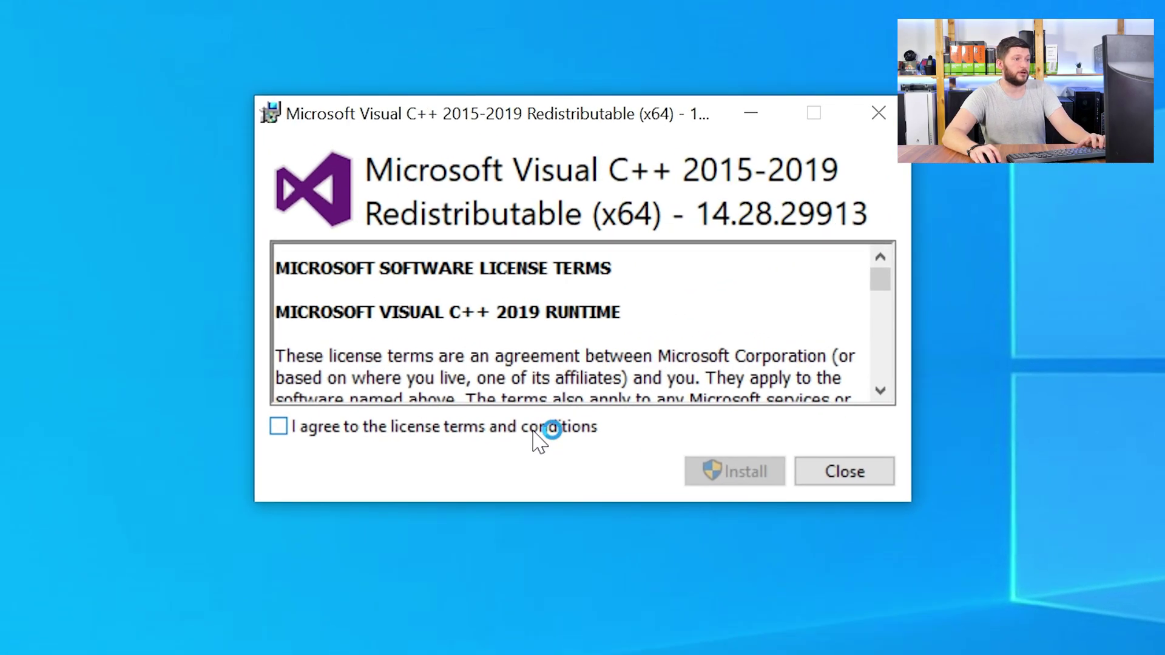
# - Accept the license terms and install the x64 redistributable, approving the administrator prompt
pyautogui.click(534, 430)
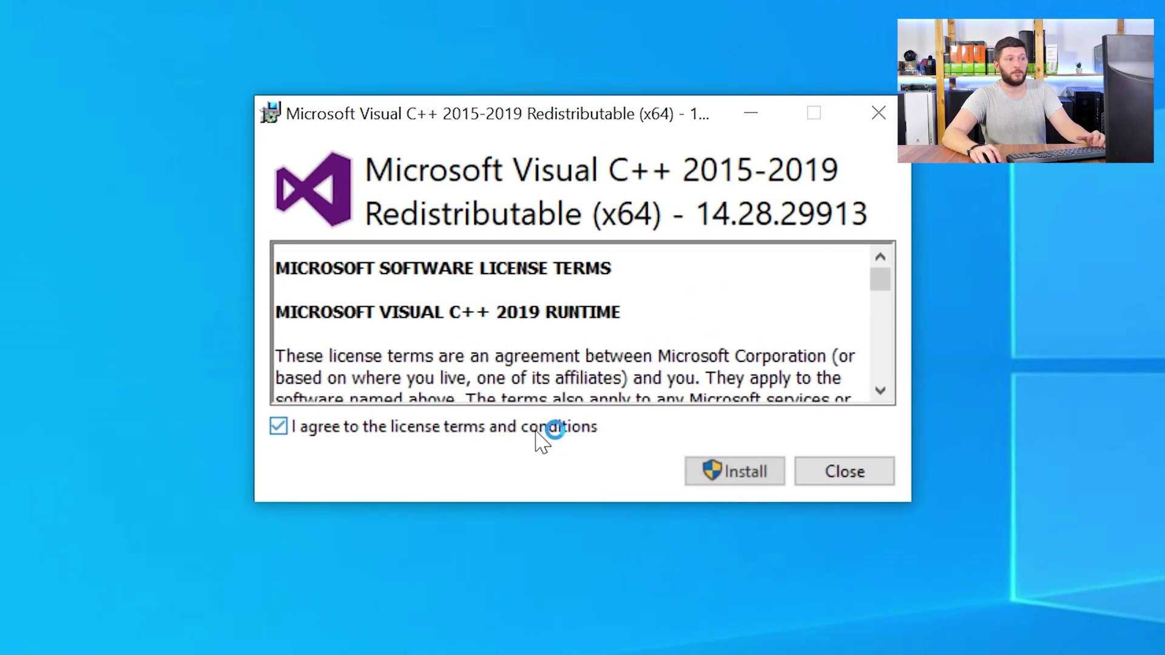
pyautogui.click(732, 473)
pyautogui.click(519, 492)
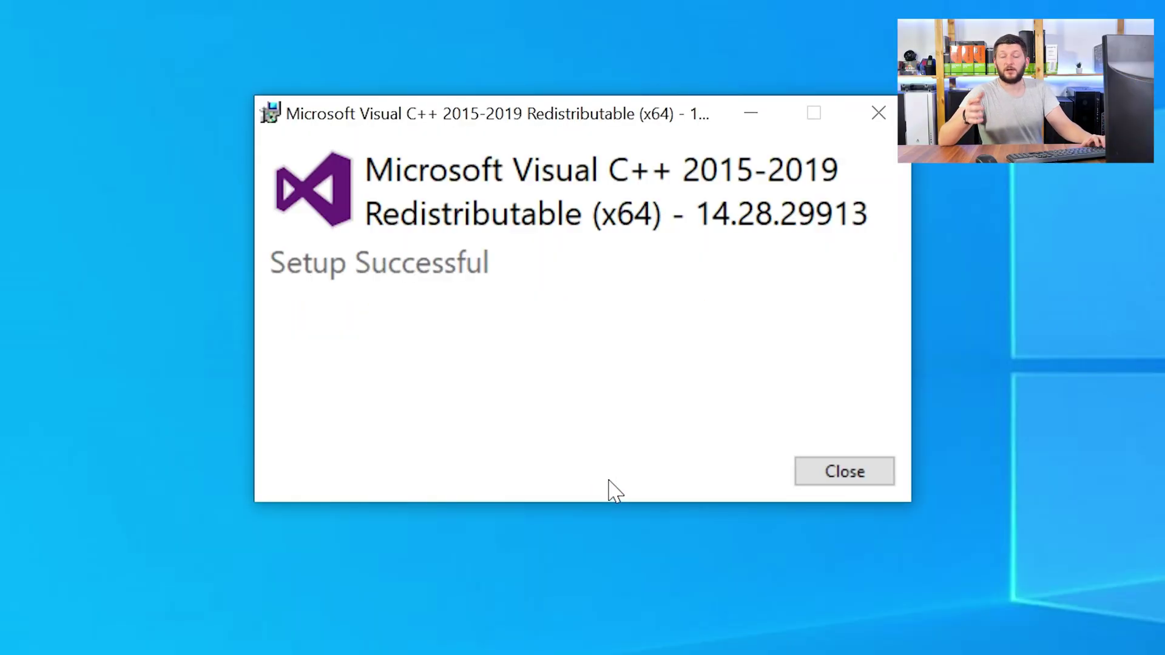
# - Close the Setup Successful window of the Visual C++ 2015-2019 (x64) installer
pyautogui.click(861, 476)
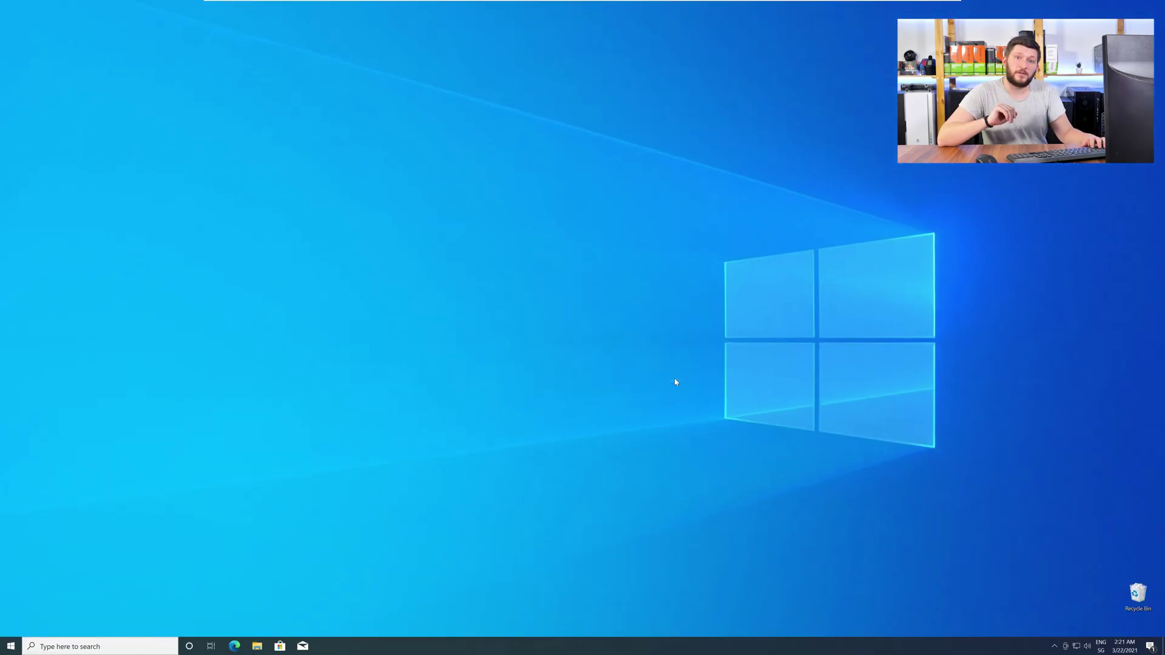